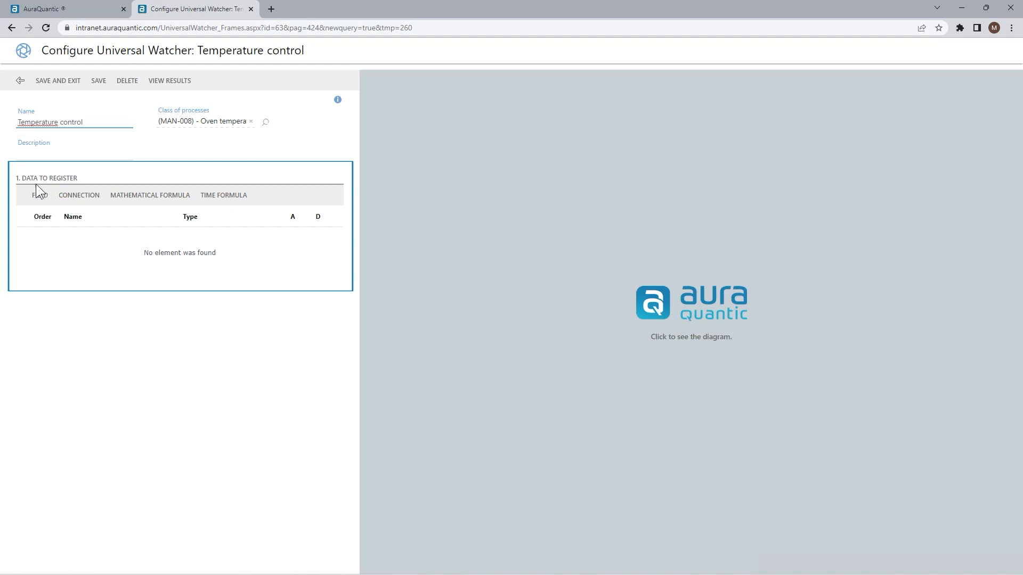
# - Add the Temperature field to the data to register and enable its alert
pyautogui.click(36, 202)
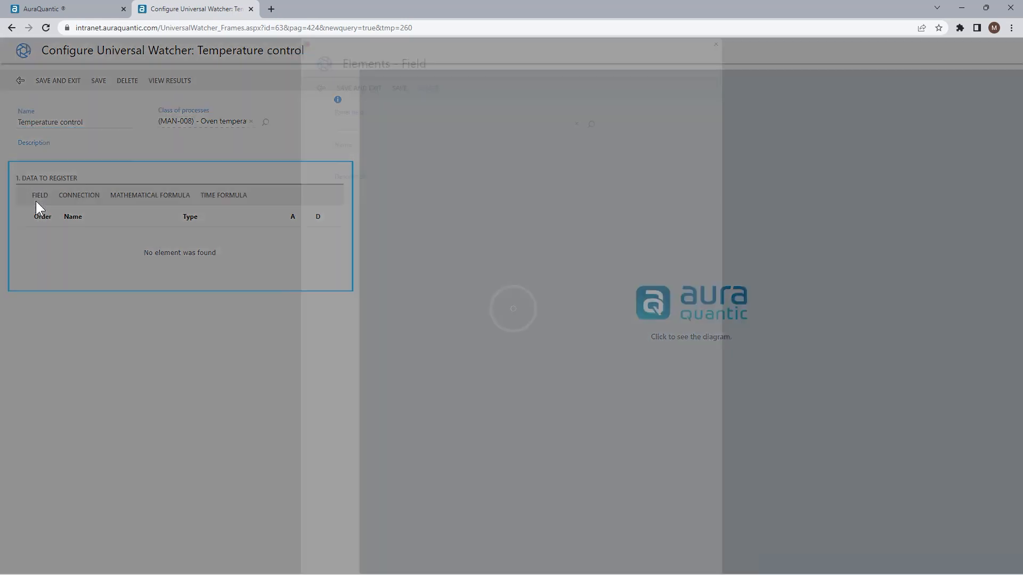
pyautogui.click(57, 245)
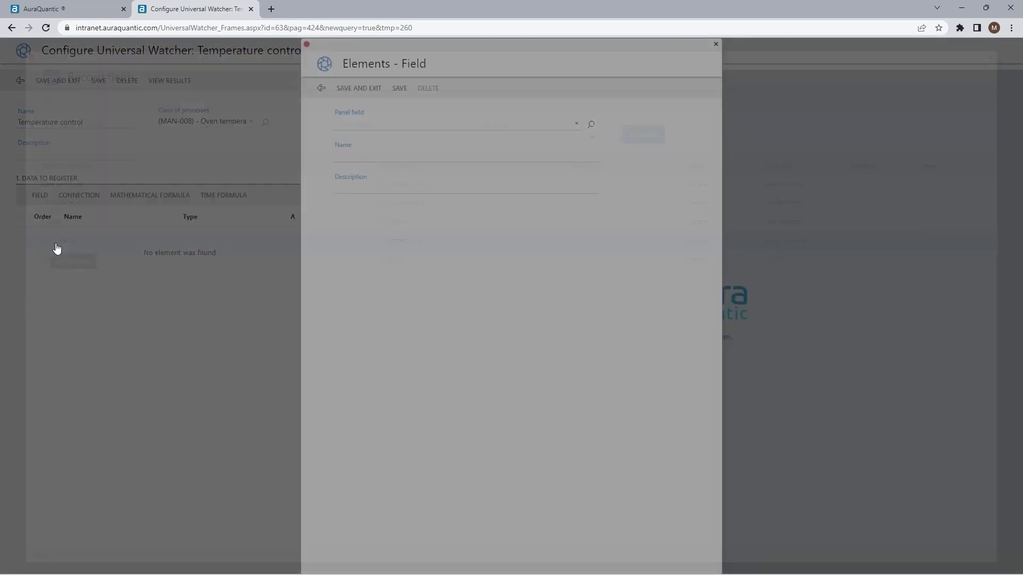
pyautogui.click(340, 214)
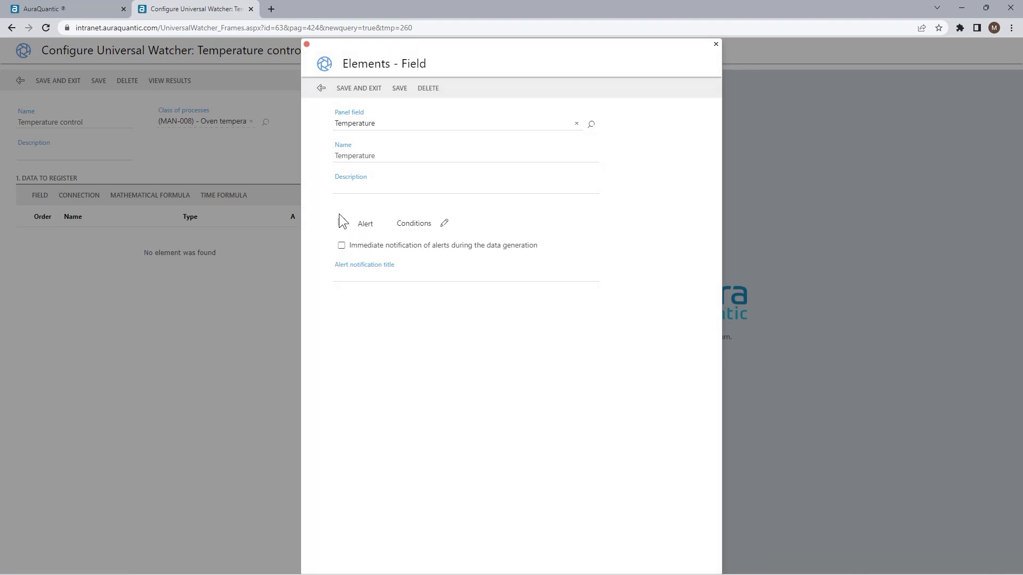
pyautogui.click(341, 222)
# - Define the alert condition Temperature greater than 200 and save it
pyautogui.click(445, 223)
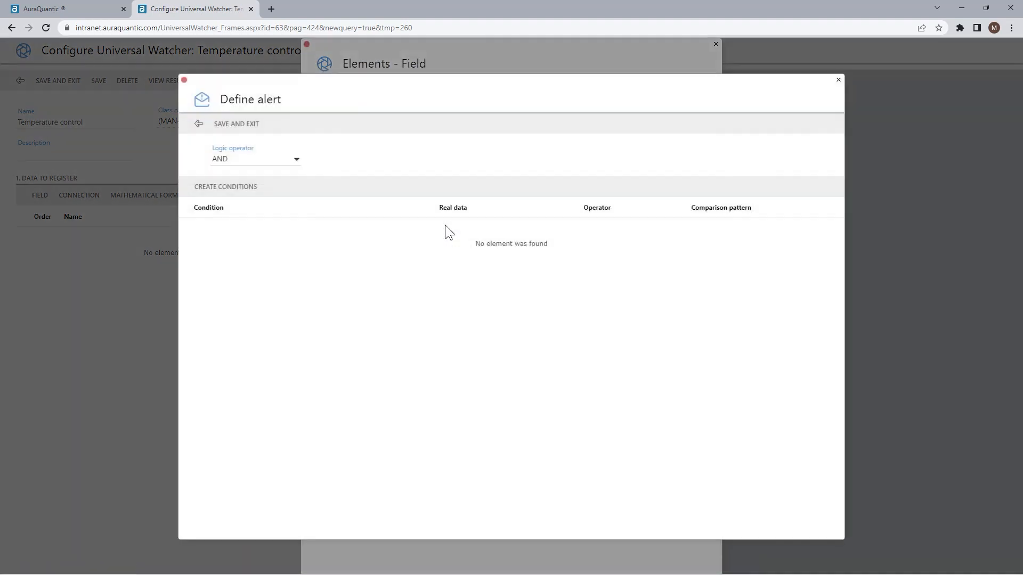
pyautogui.click(234, 186)
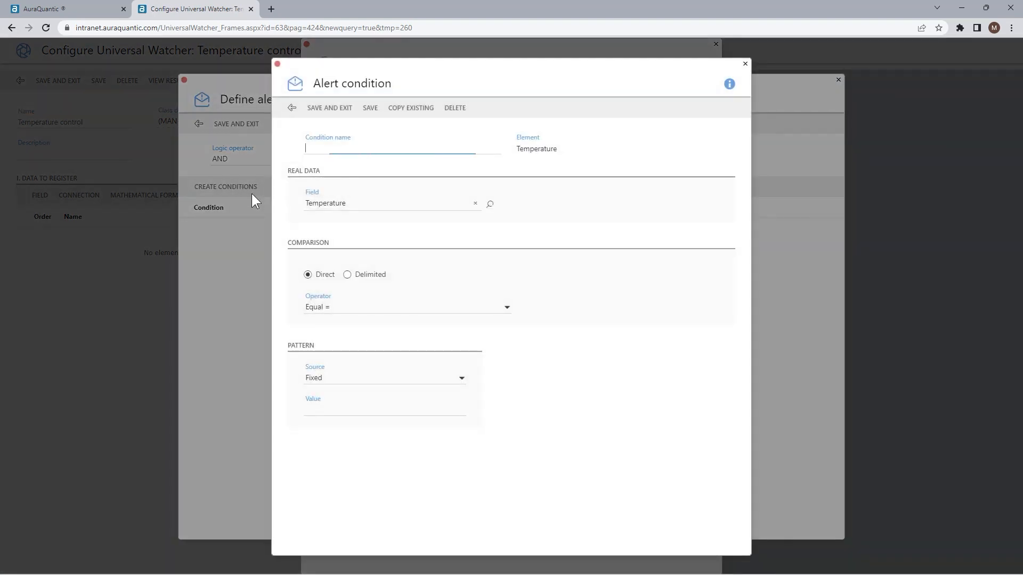
pyautogui.click(343, 307)
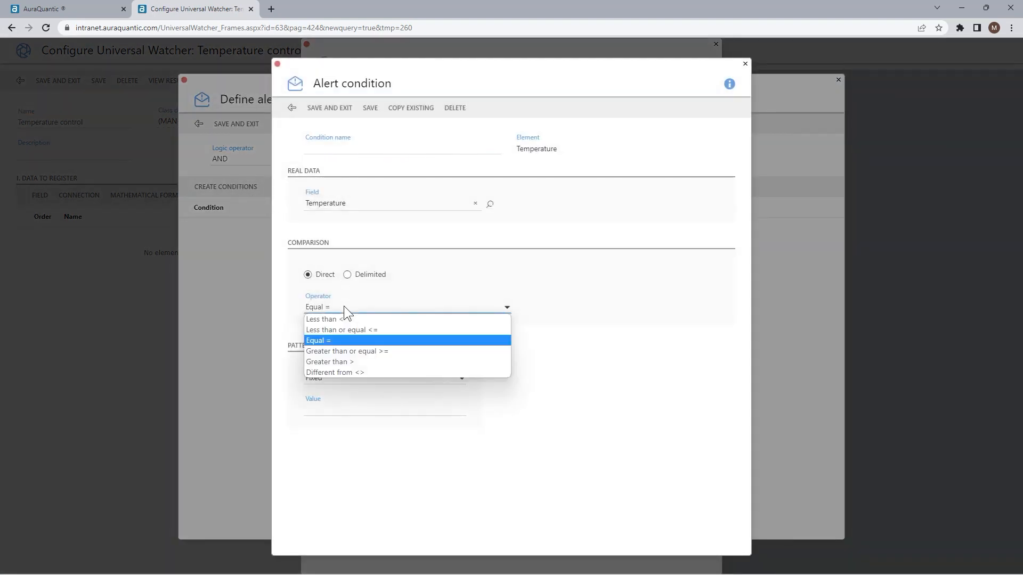
pyautogui.click(341, 361)
pyautogui.click(335, 410)
pyautogui.write('200')
pyautogui.click(338, 112)
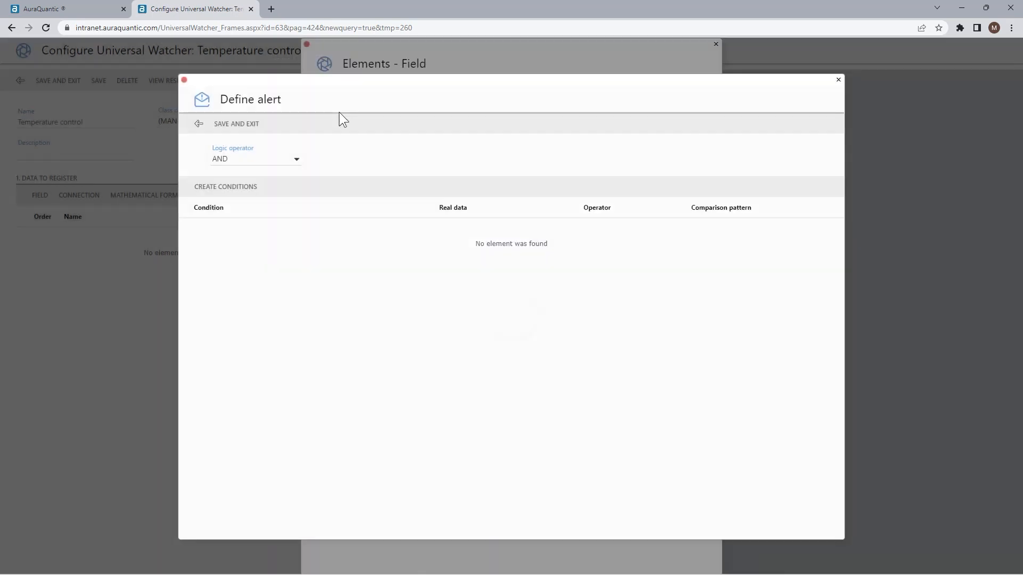
pyautogui.click(230, 124)
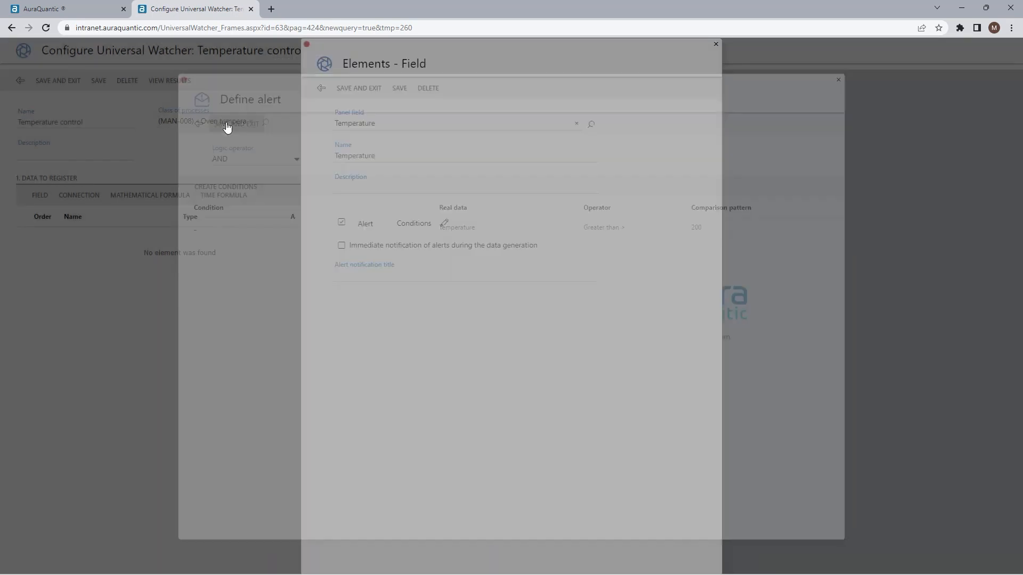
# - Enable immediate notification titled 'Temperature alert' and save the Temperature field
pyautogui.click(341, 246)
pyautogui.click(342, 273)
pyautogui.write('Temperature alert')
pyautogui.click(366, 89)
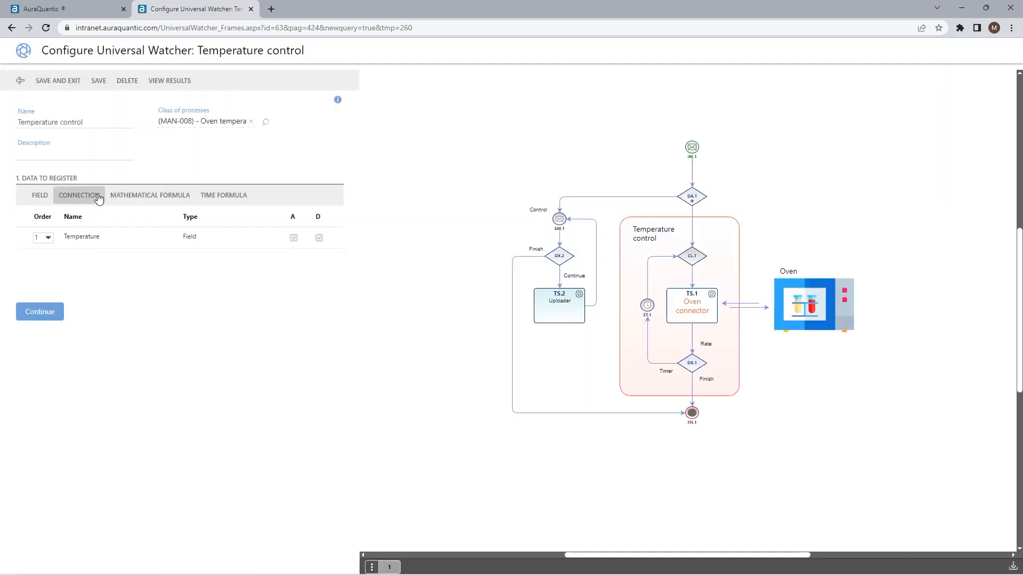
# - Open the Connection, Mathematical formula and Time formula forms and close each without adding anything
pyautogui.click(95, 195)
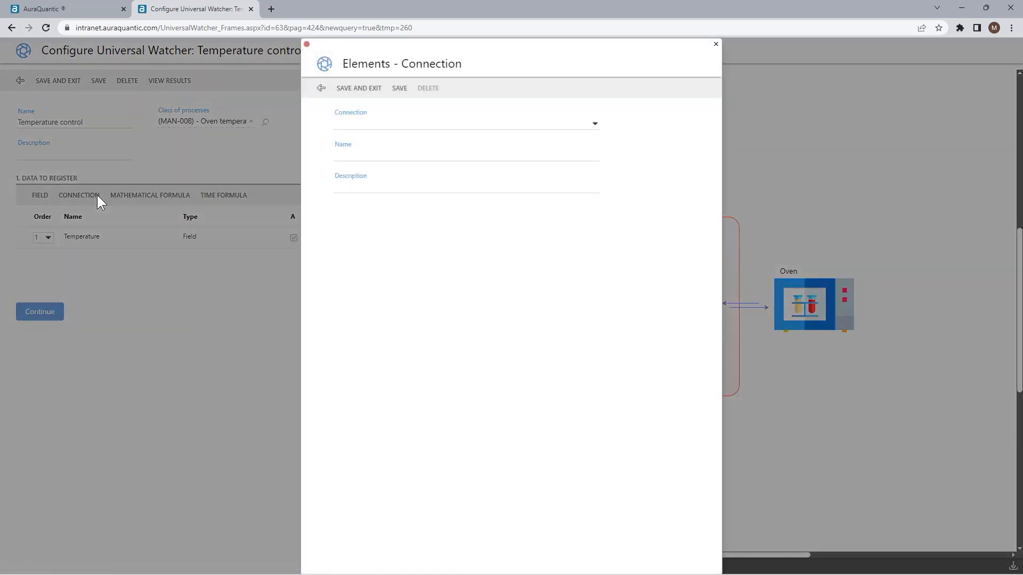
pyautogui.click(597, 124)
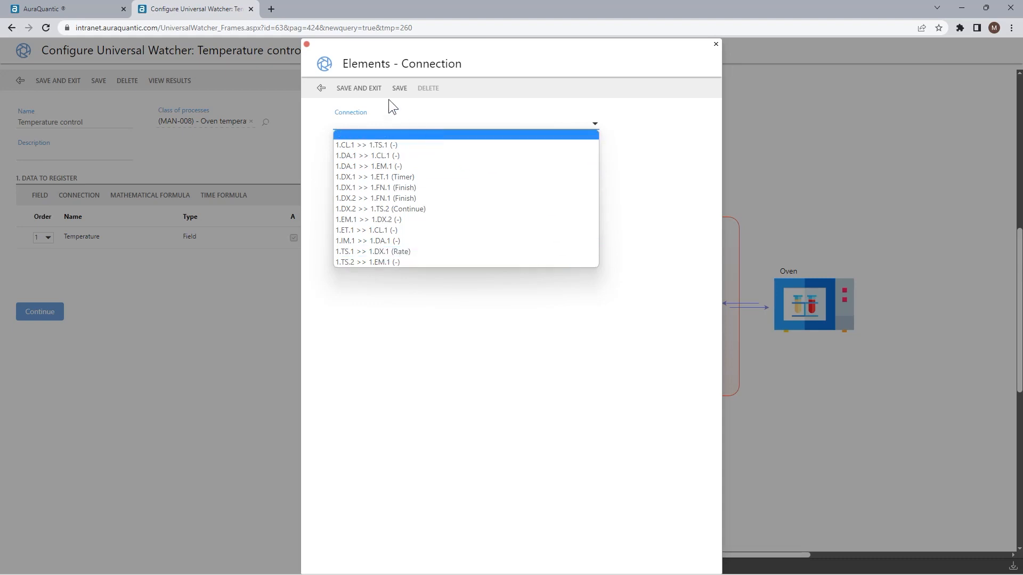
pyautogui.click(368, 89)
pyautogui.click(131, 196)
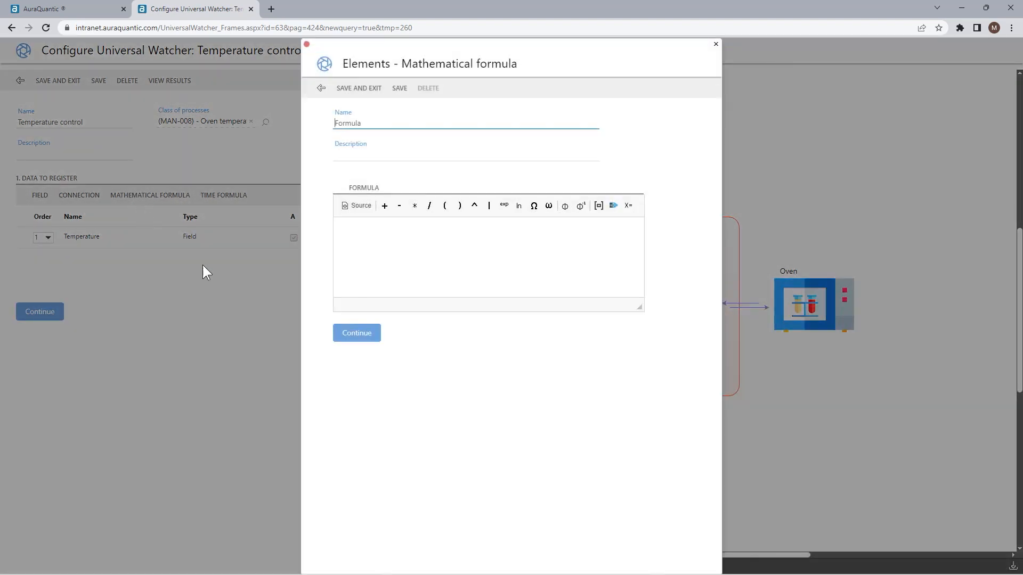
pyautogui.click(321, 89)
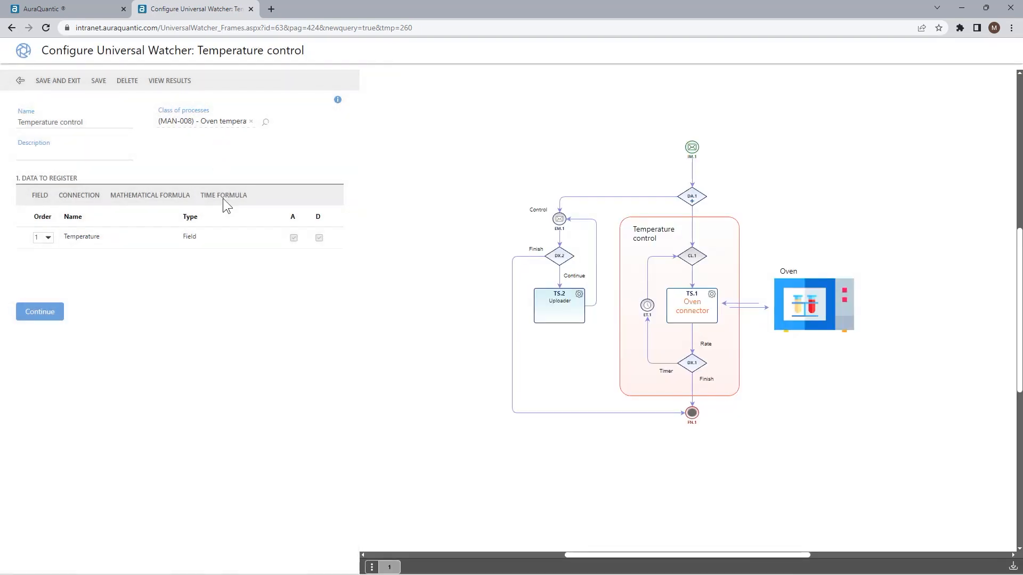
pyautogui.click(223, 196)
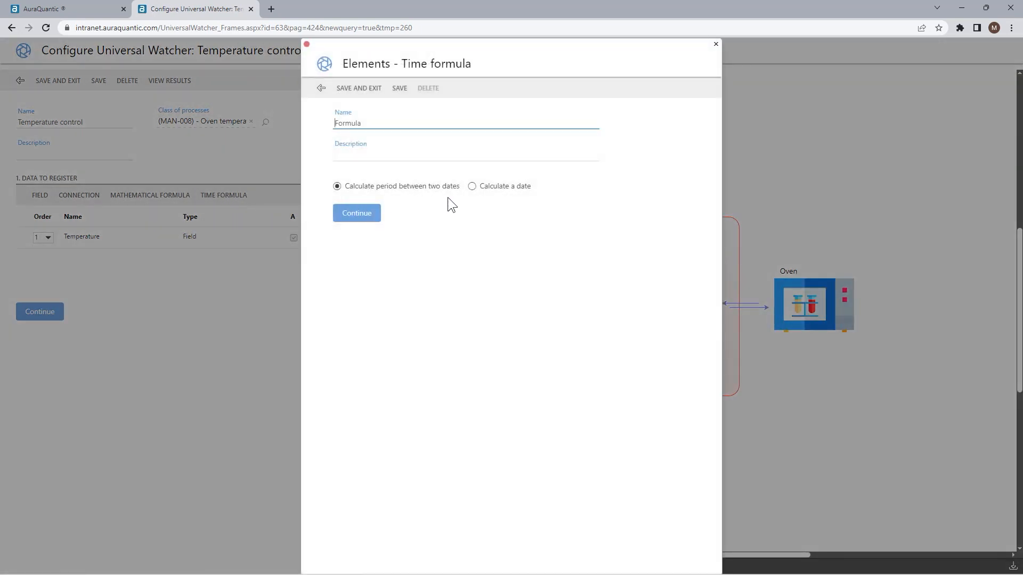
pyautogui.click(321, 88)
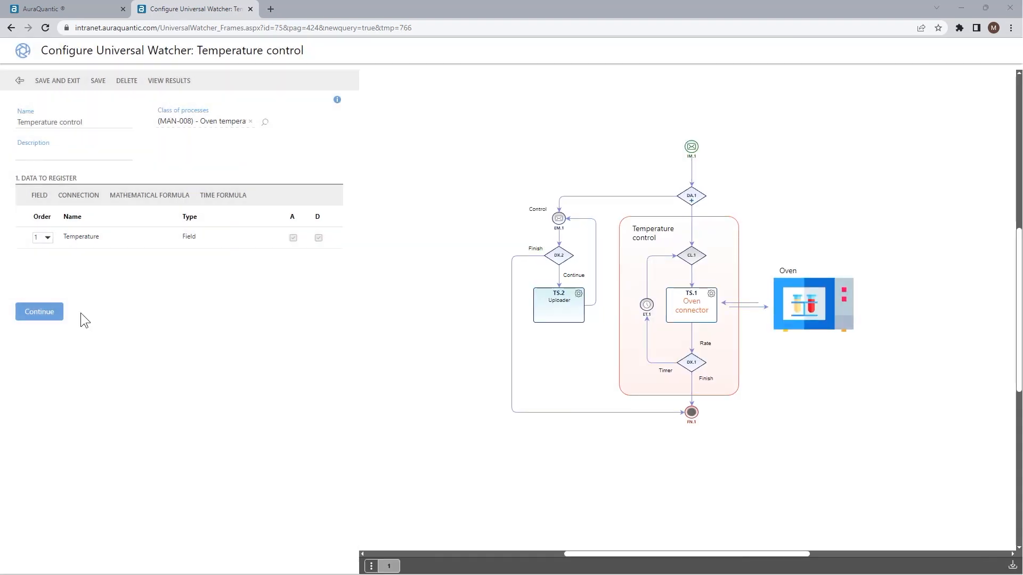
# - Set the 1.TS.1 >> 1.DX.1 (Rate) connection as the data generation trigger
pyautogui.click(55, 313)
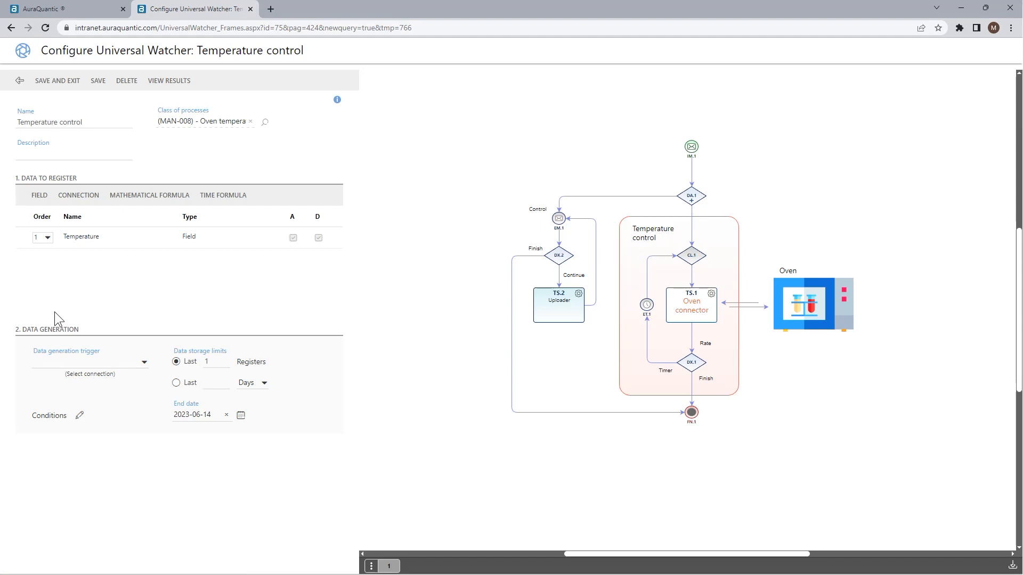
pyautogui.click(143, 362)
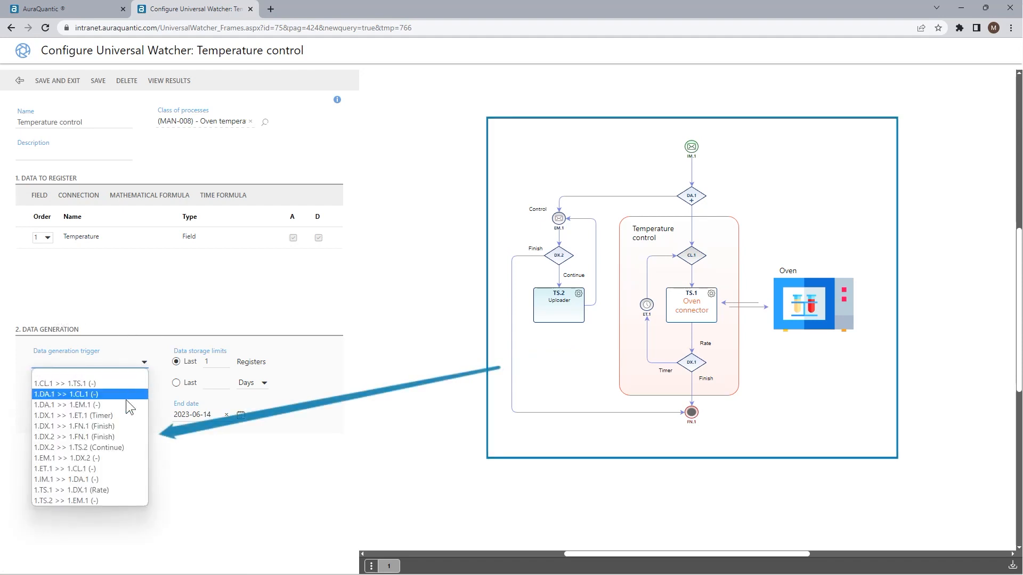
pyautogui.click(111, 489)
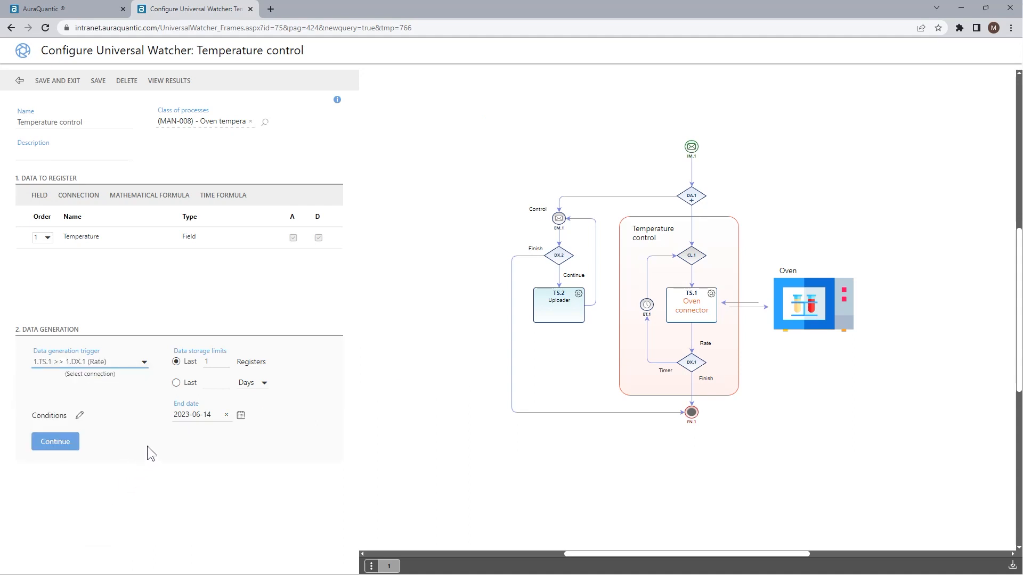
# - Limit data storage to the last 100 registers
pyautogui.click(264, 382)
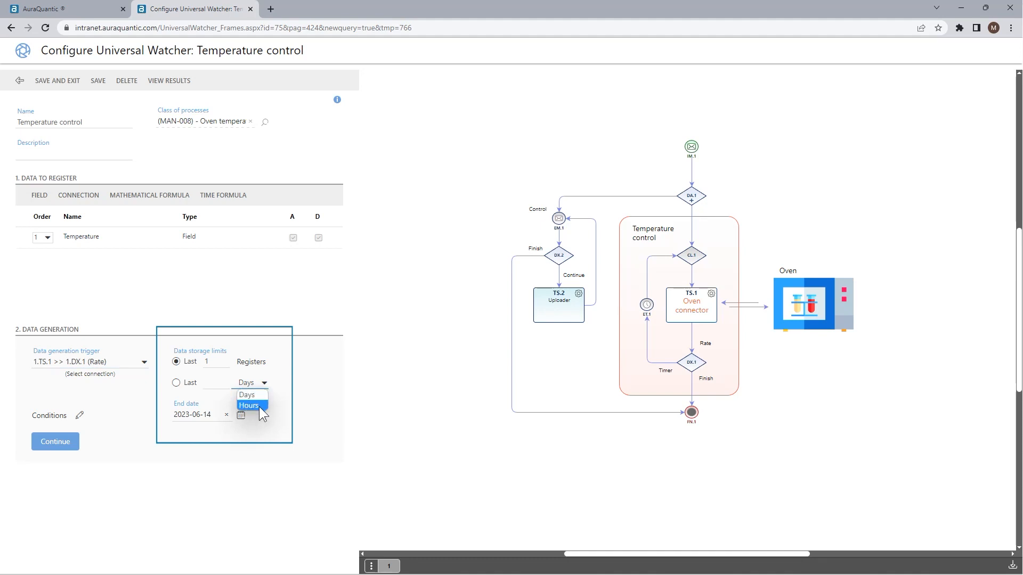
pyautogui.click(220, 361)
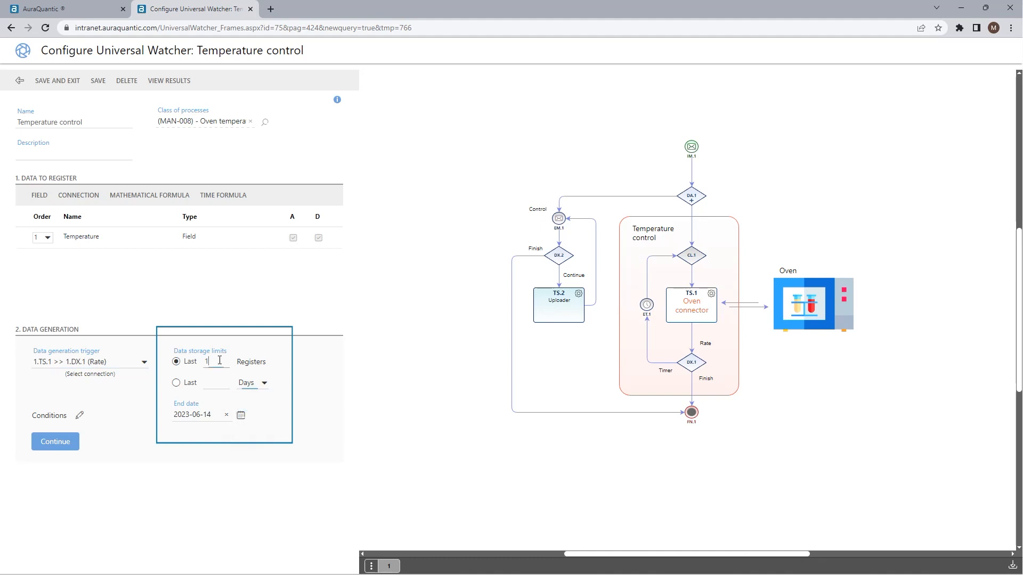
pyautogui.write('00')
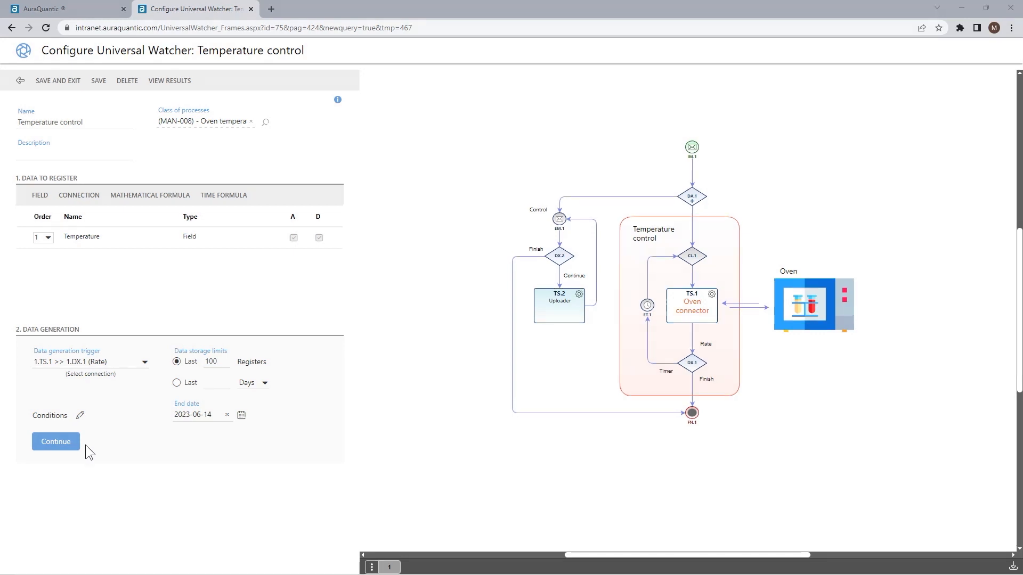
# - Add a manually entered e-mail recipient with the contact's name and e-mail address, then continue
pyautogui.click(69, 446)
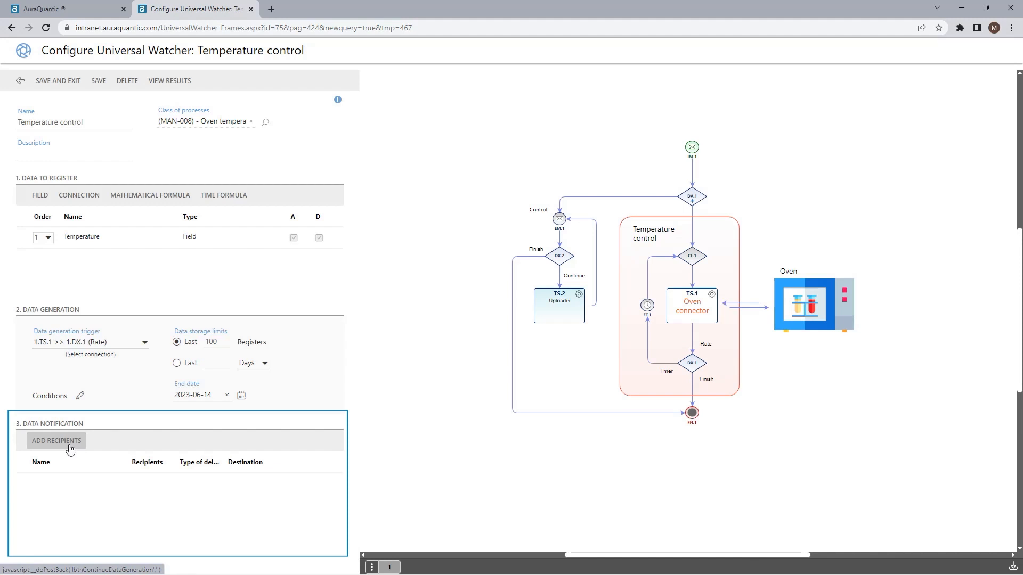
pyautogui.click(69, 449)
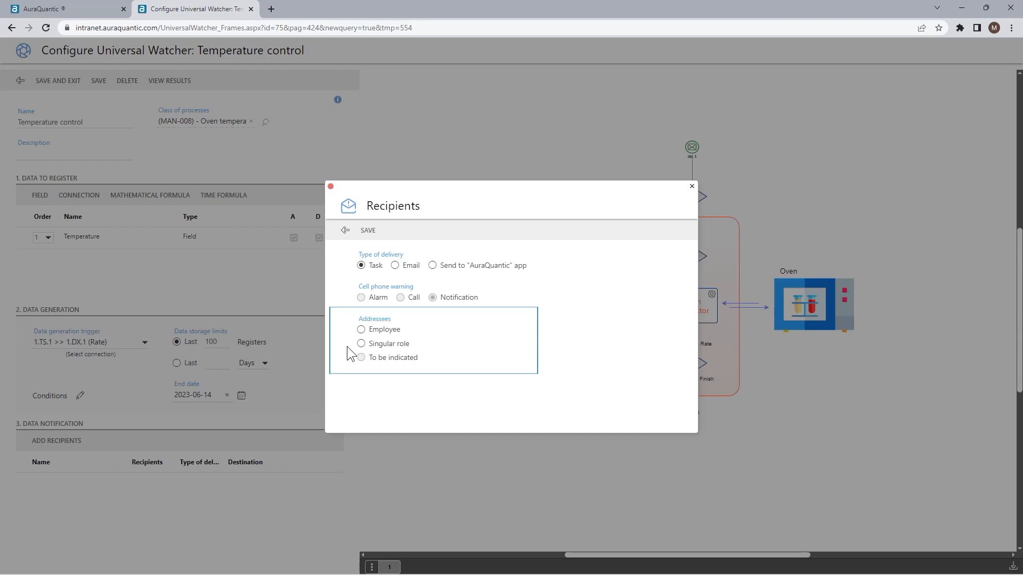
pyautogui.click(410, 266)
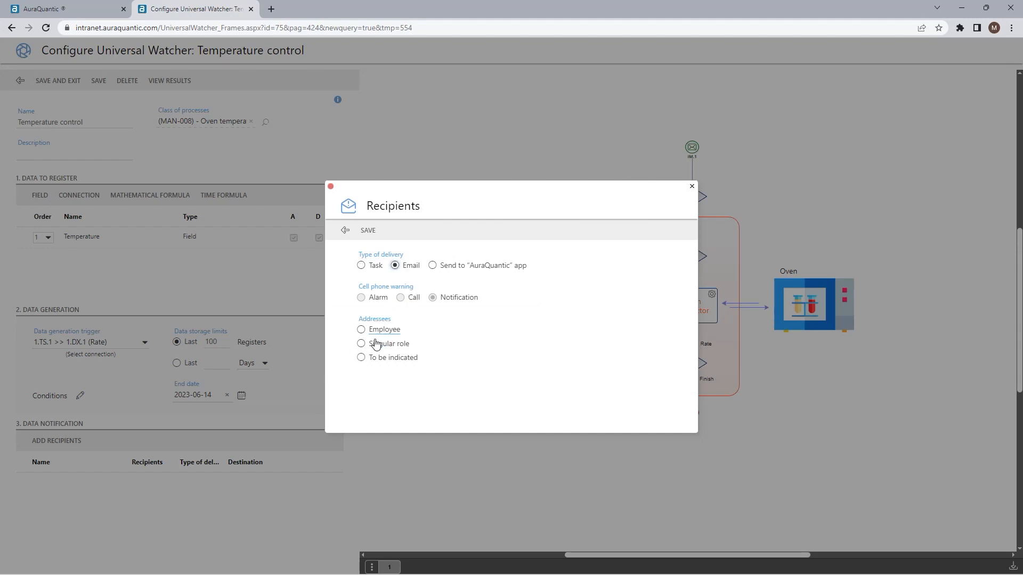
pyautogui.click(373, 359)
pyautogui.click(495, 361)
pyautogui.press('Tab')
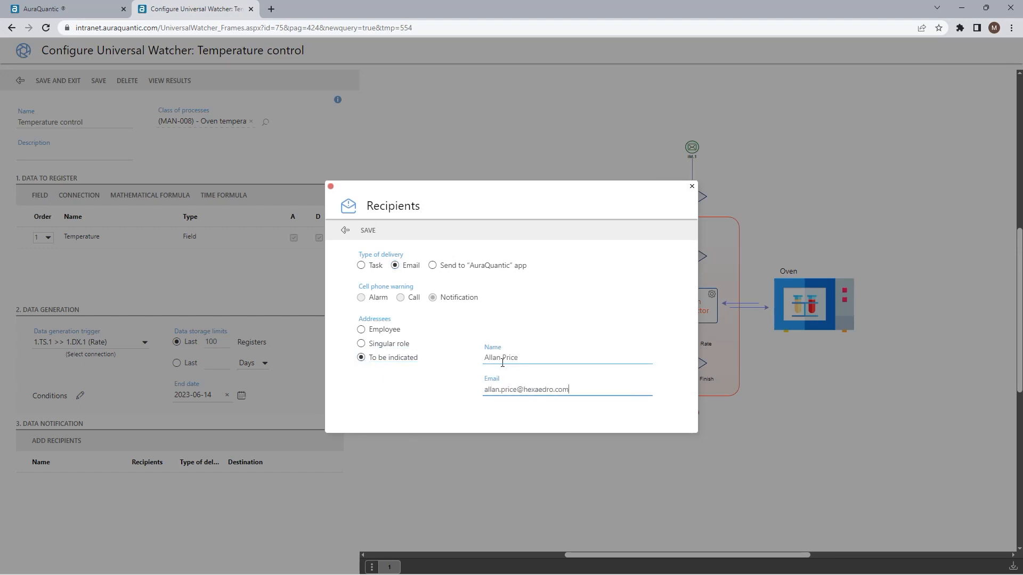
pyautogui.click(367, 234)
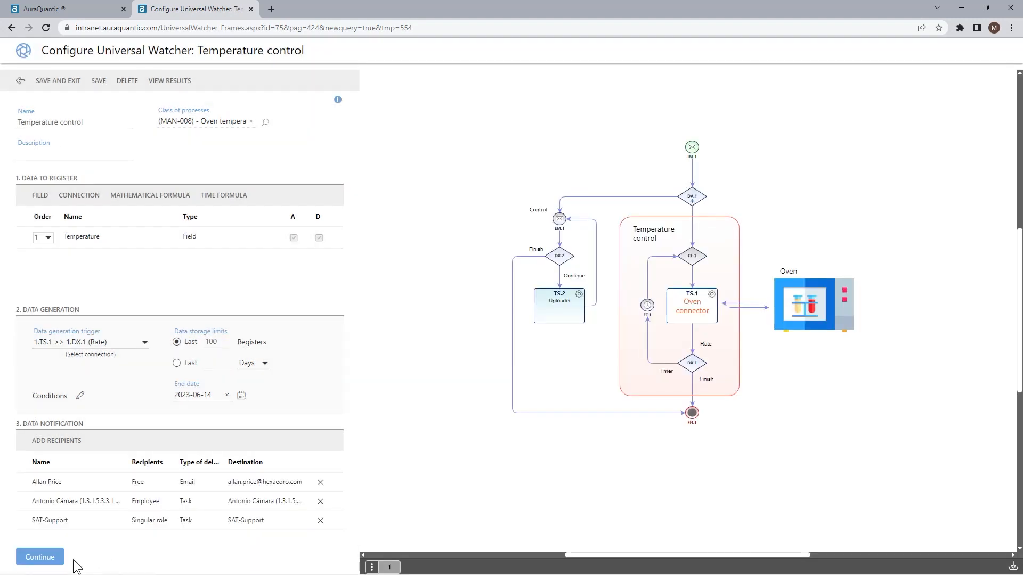
pyautogui.click(40, 557)
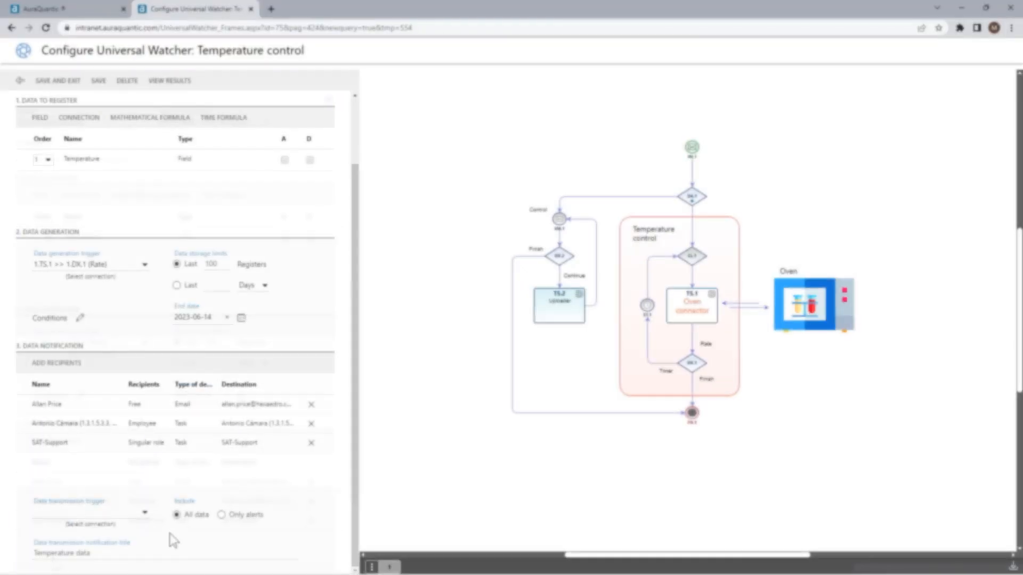
# - Set 1.DX.1 >> 1.FN.1 (Finish) as the data transmission trigger
pyautogui.click(145, 515)
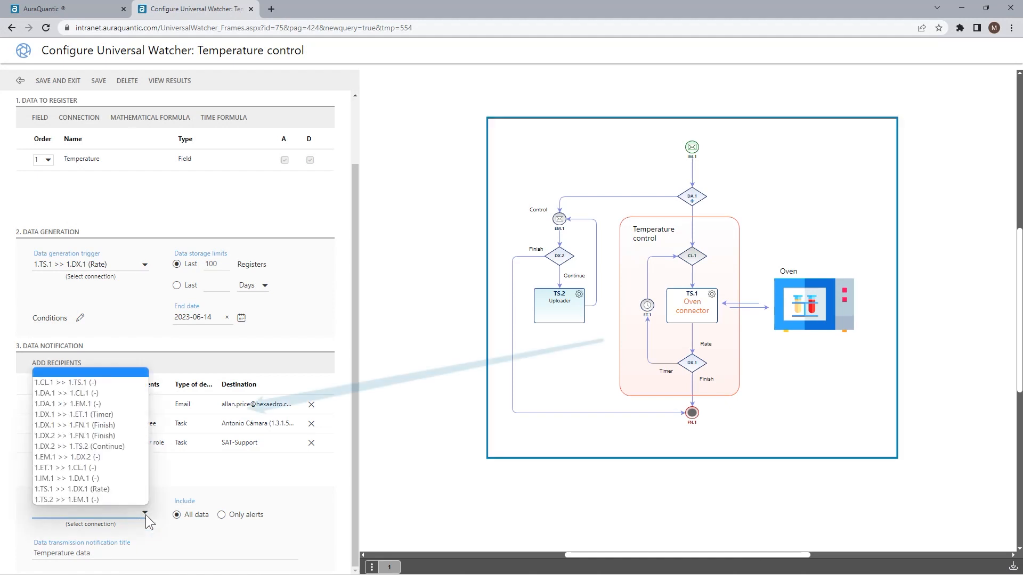
pyautogui.click(107, 425)
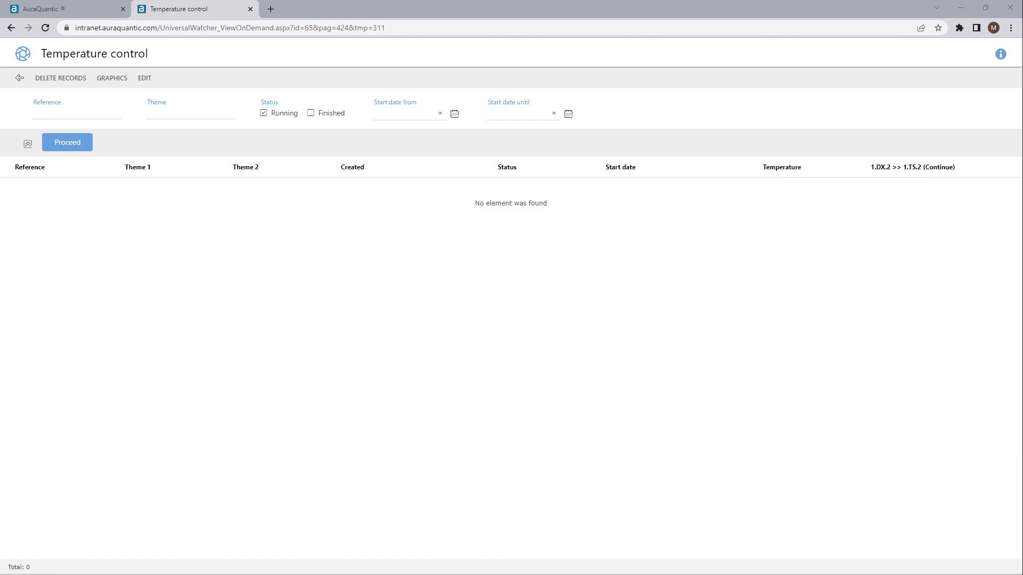
# - Load the five running Temperature control records and view their data as charts
pyautogui.click(77, 143)
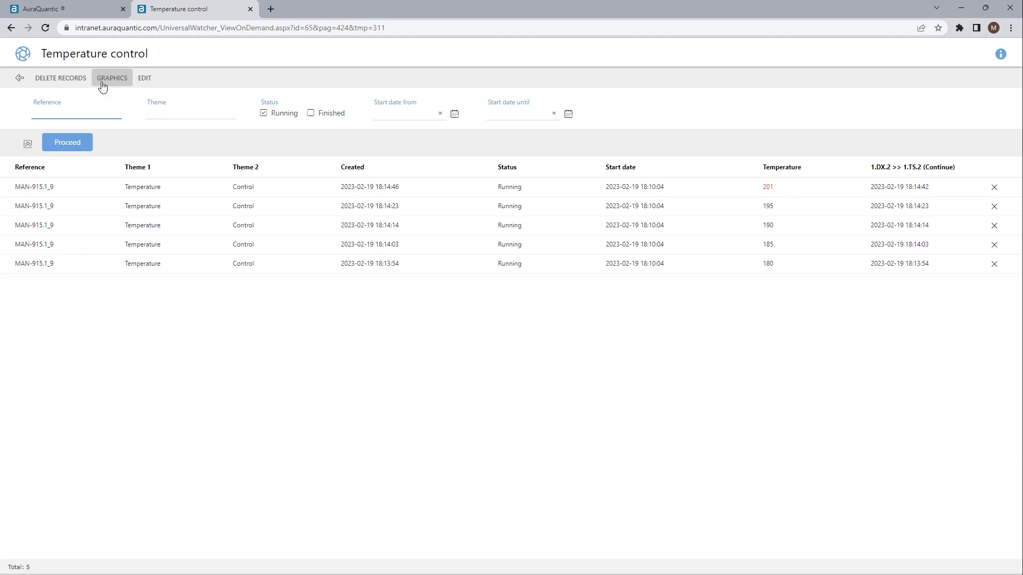
pyautogui.click(102, 85)
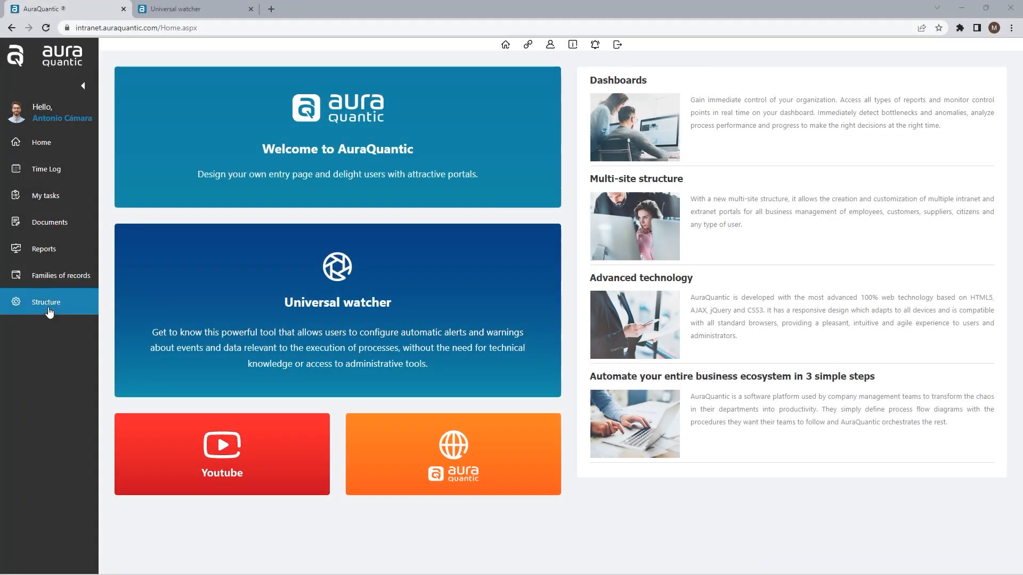
# - Open the Temperature control AC watcher's results via Structure > Universal watcher
pyautogui.click(49, 308)
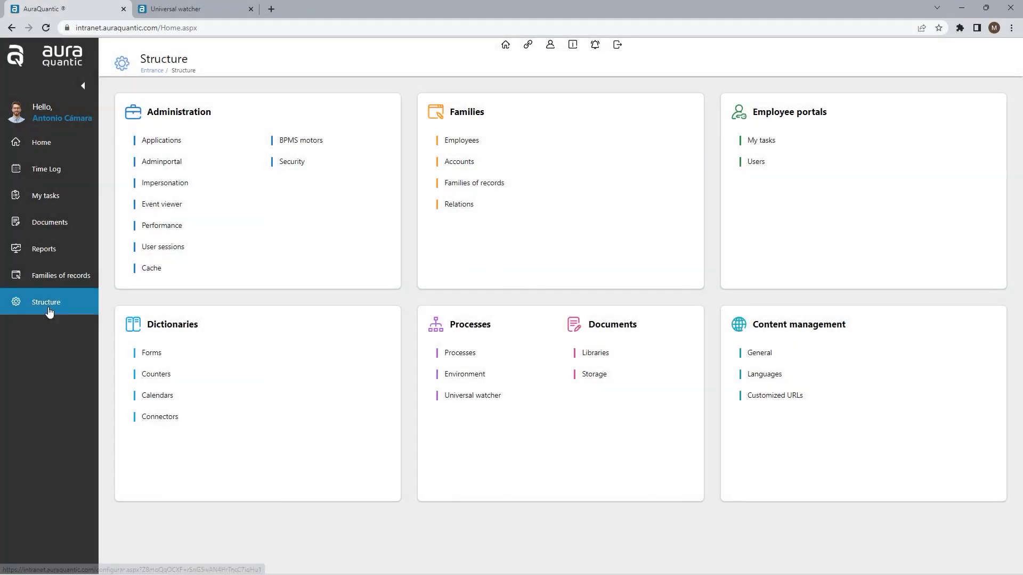
pyautogui.click(458, 400)
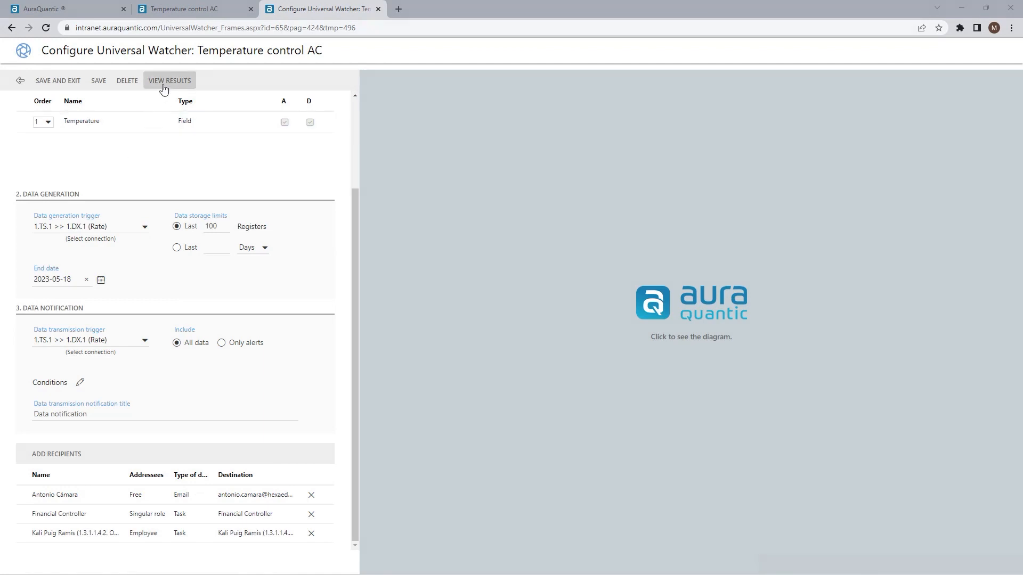
pyautogui.click(55, 77)
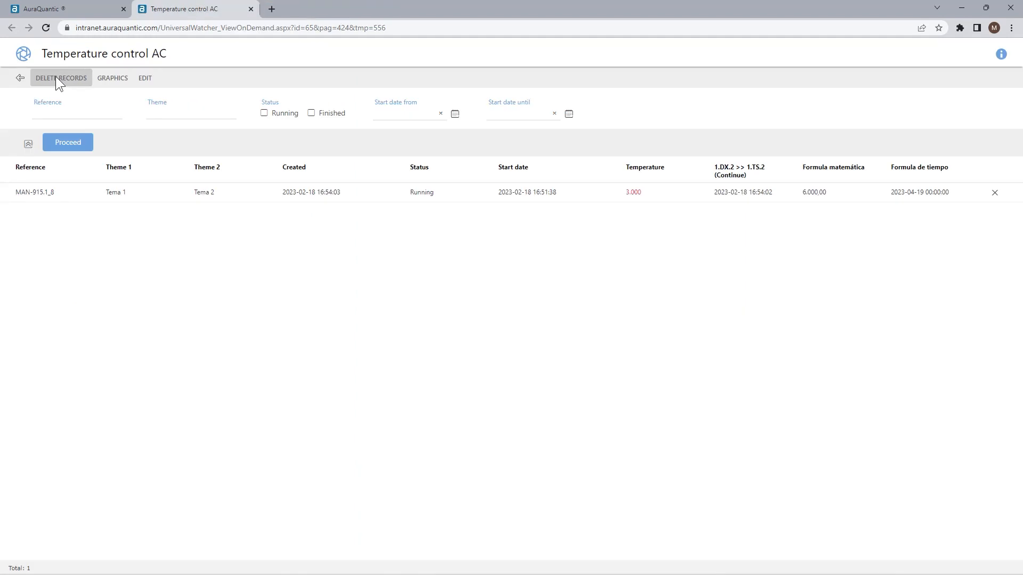